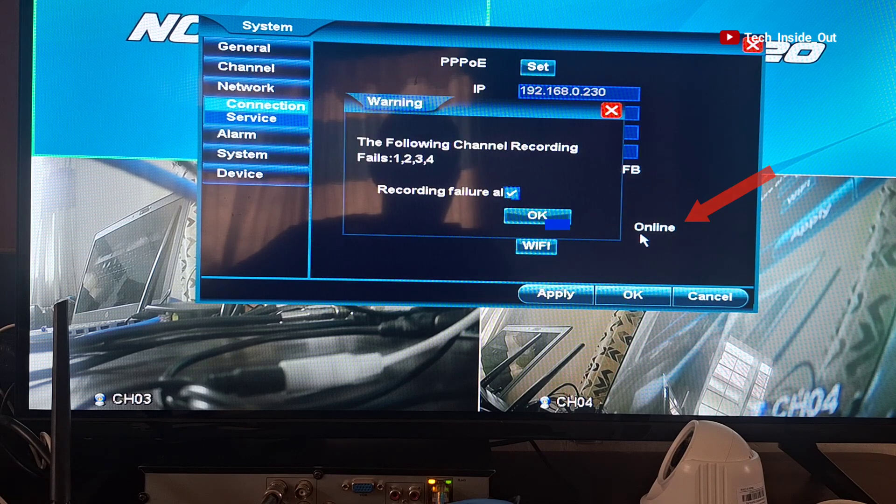
- Dismiss the XVR's recording-failure warning and confirm the network settings to return to live view
click(537, 215)
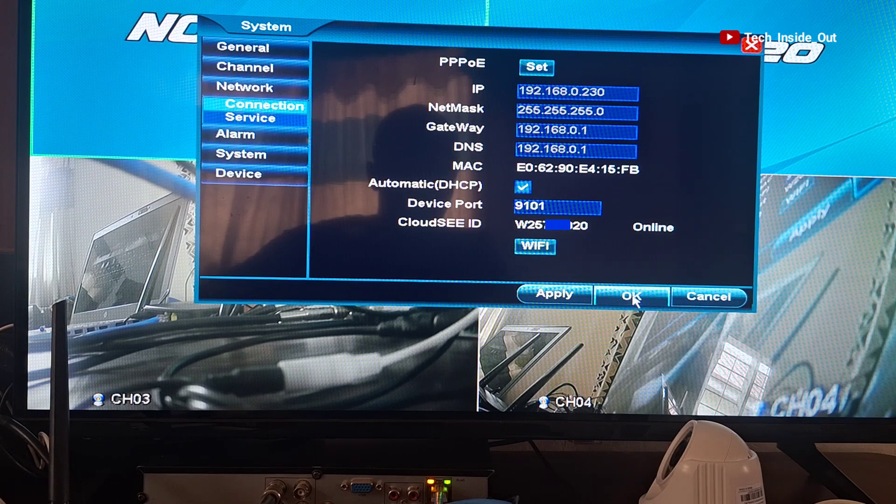
click(633, 299)
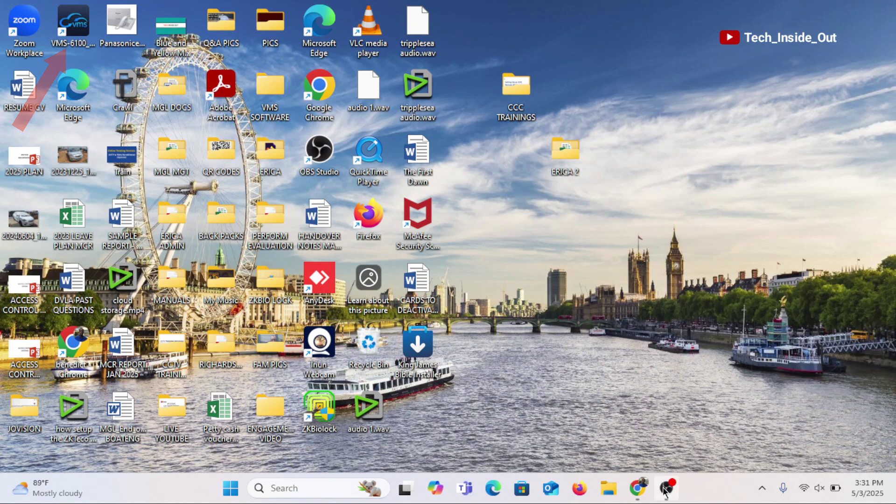
- Find VMS-6100 64-Bit under Support > Download on jovisionsecurity.com, then minimize Chrome
click(638, 488)
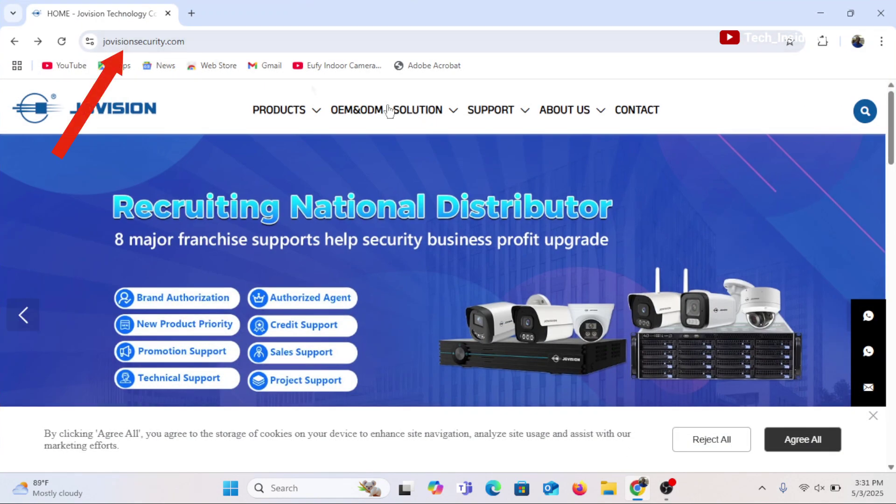
mouse_move(509, 116)
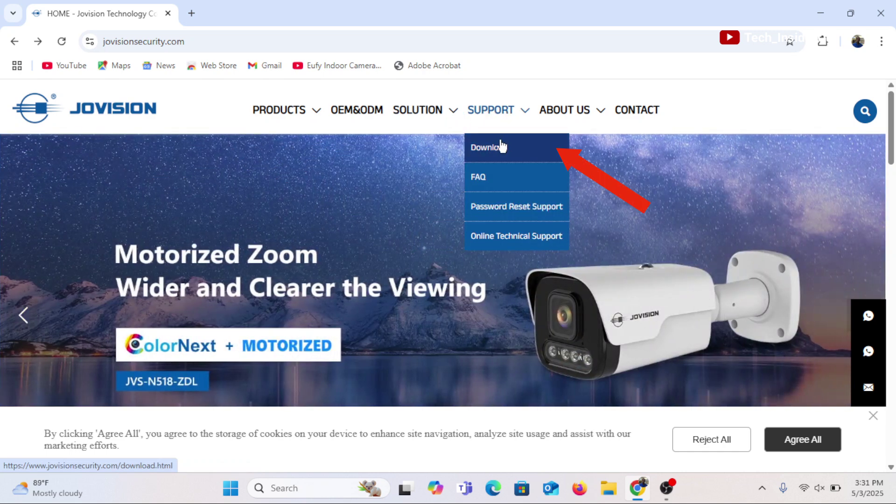
click(501, 147)
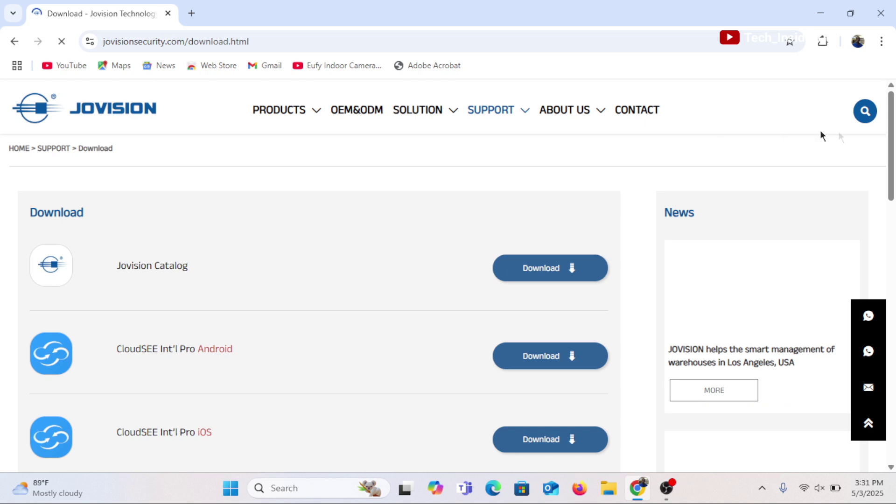
mouse_move(891, 133)
mouse_down()
mouse_move(866, 320)
mouse_move(872, 282)
mouse_up()
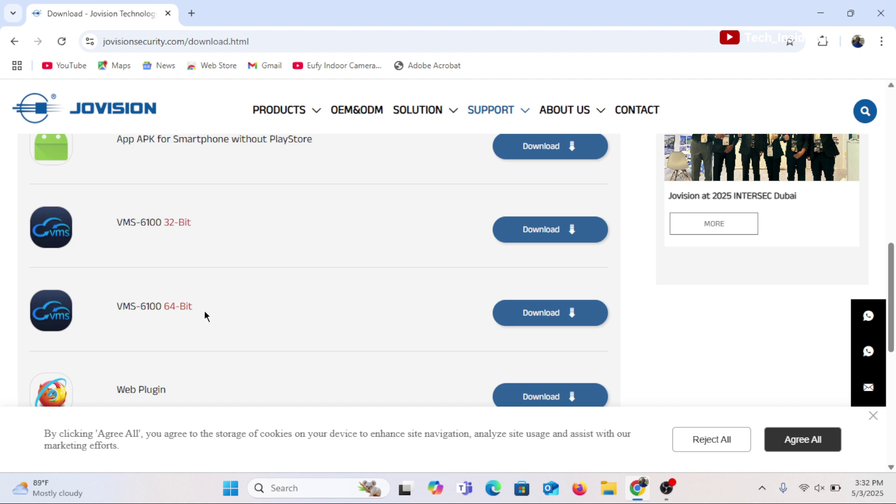
click(821, 17)
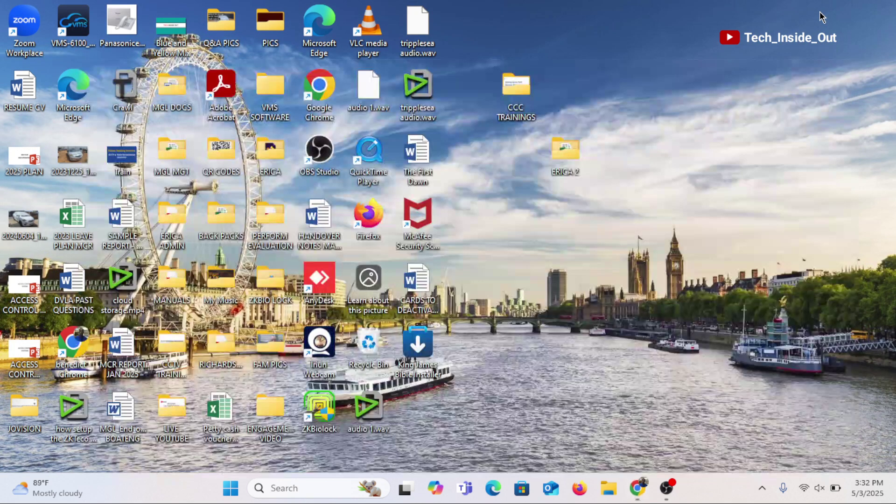
- Launch VMS-6100 from its desktop shortcut and log in with the account password
double_click(80, 29)
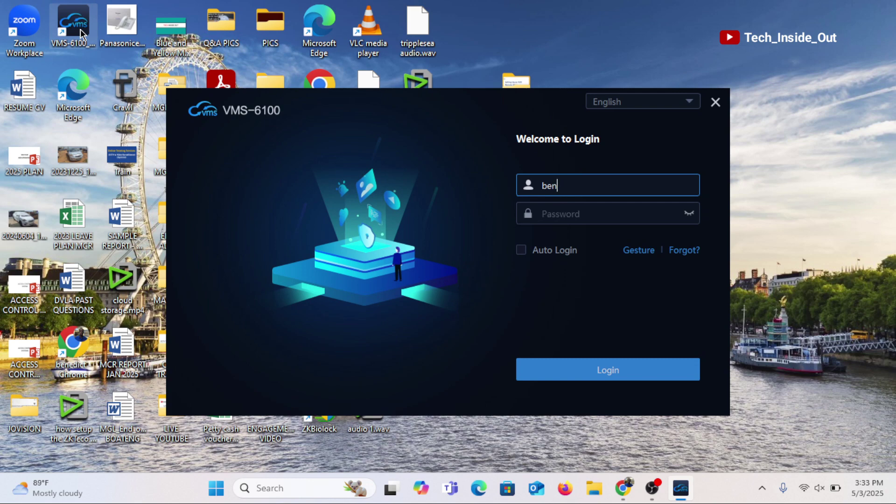
click(570, 220)
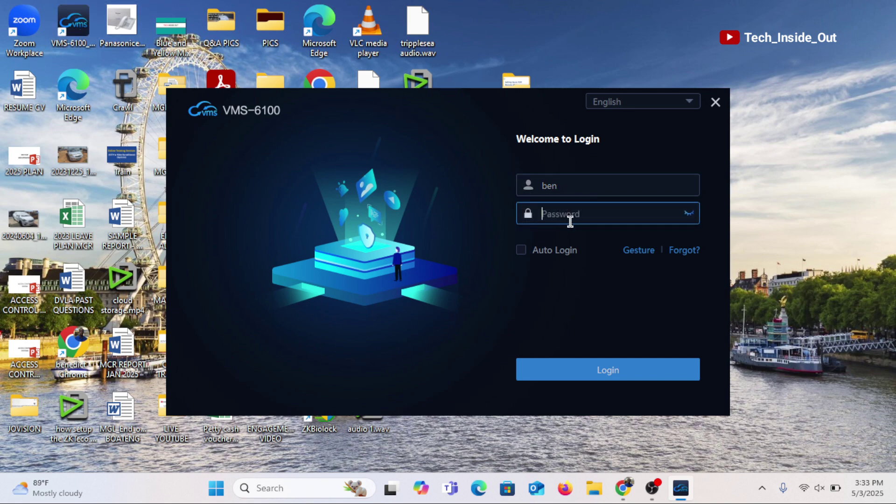
text(••••••••)
click(636, 372)
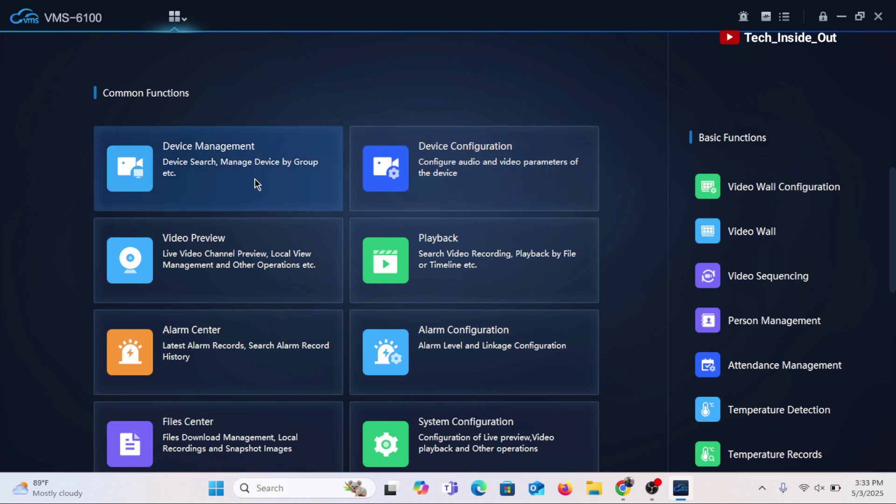
- Go to Device Management and bring up the Add Device form in Add By CloudSEE ID mode
click(257, 184)
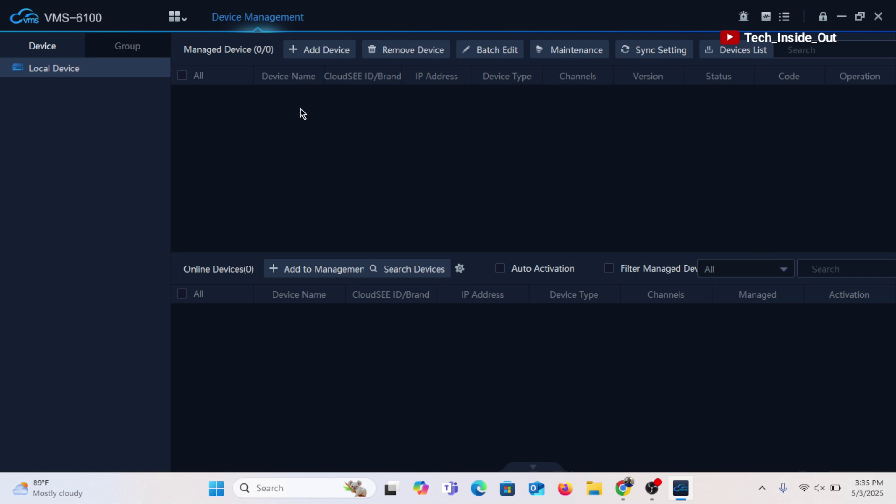
click(327, 50)
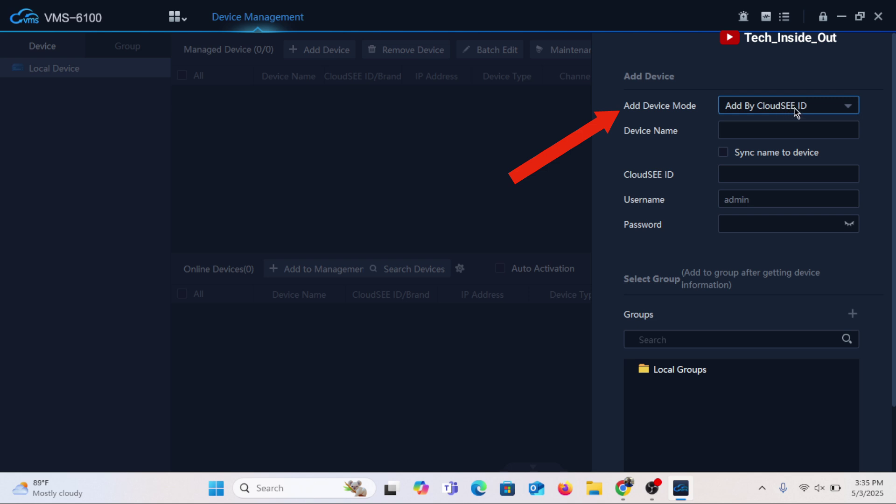
click(847, 114)
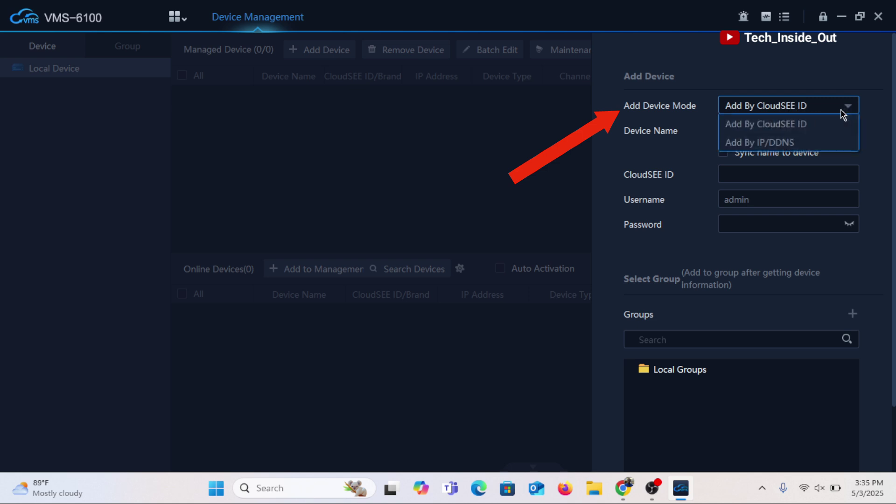
click(820, 125)
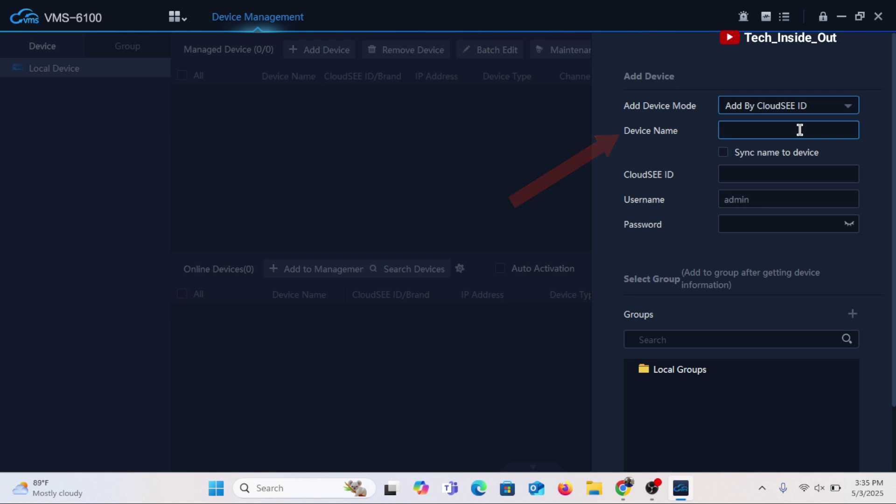
click(759, 174)
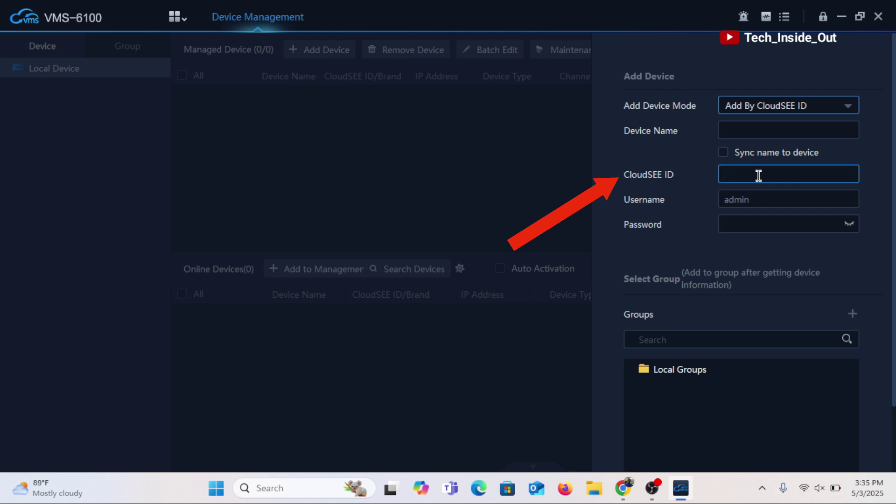
- Add the XVR using its CloudSEE ID, the device username and the device password
text(W25760020)
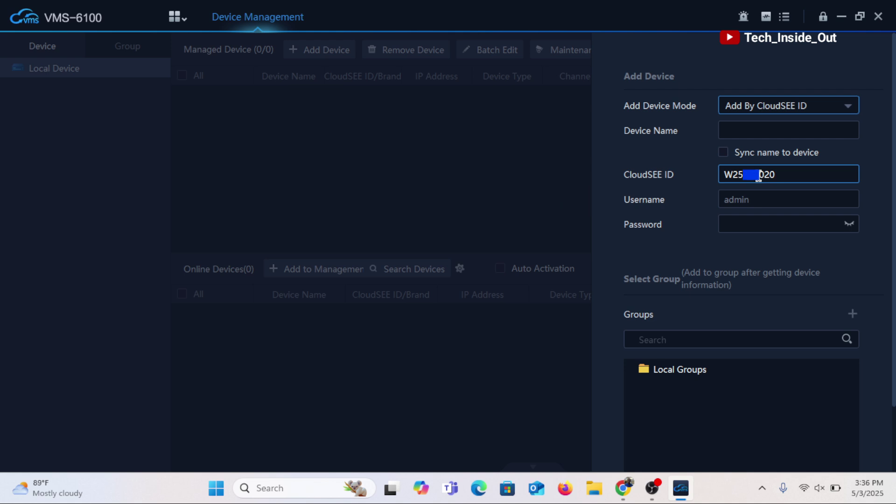
click(757, 203)
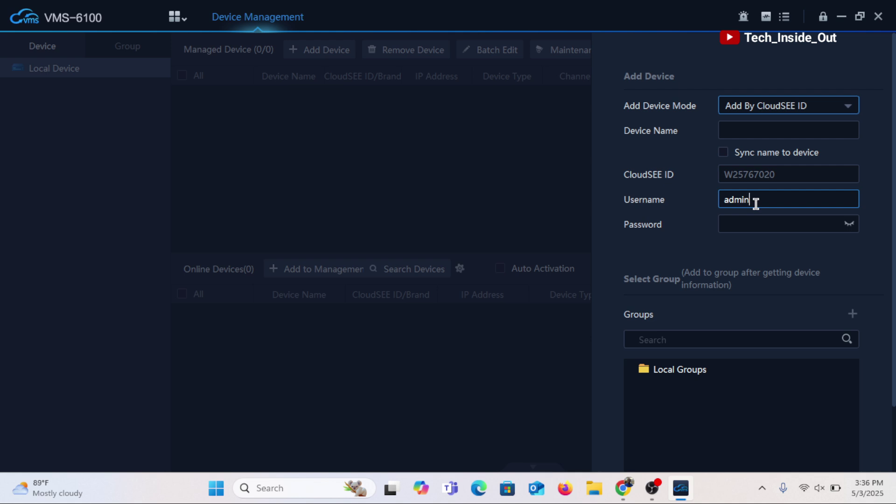
click(745, 224)
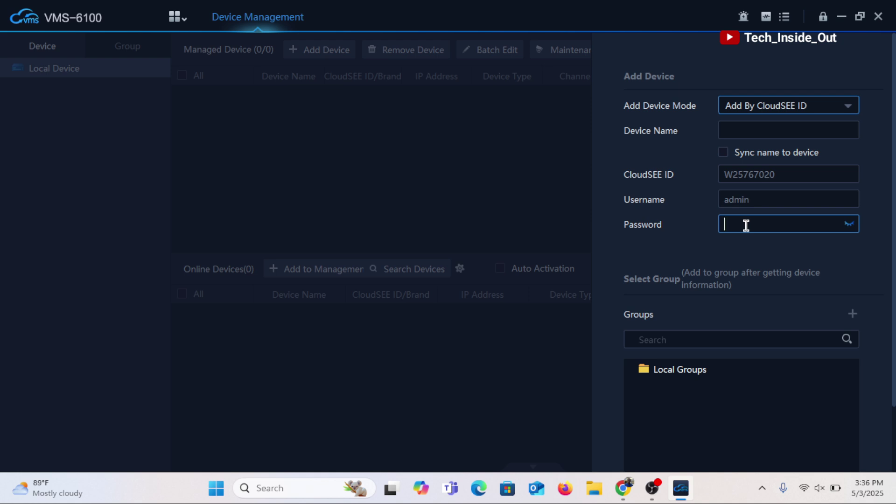
text(1234)
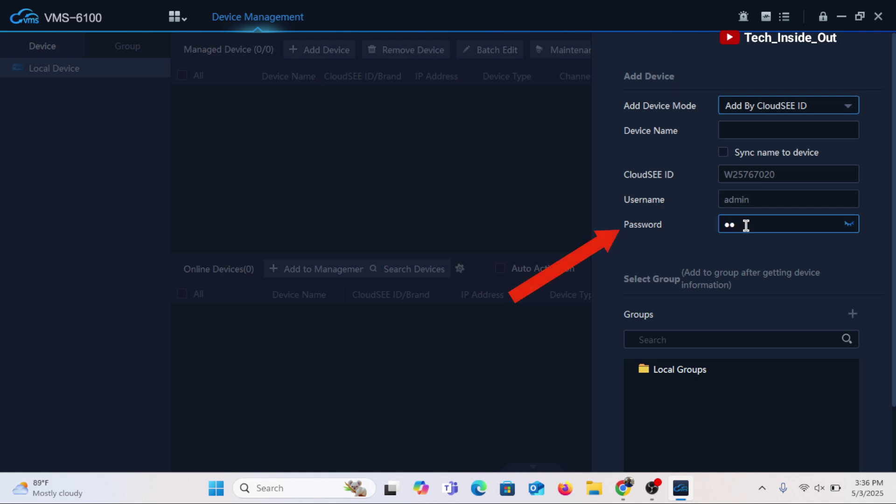
text(1234)
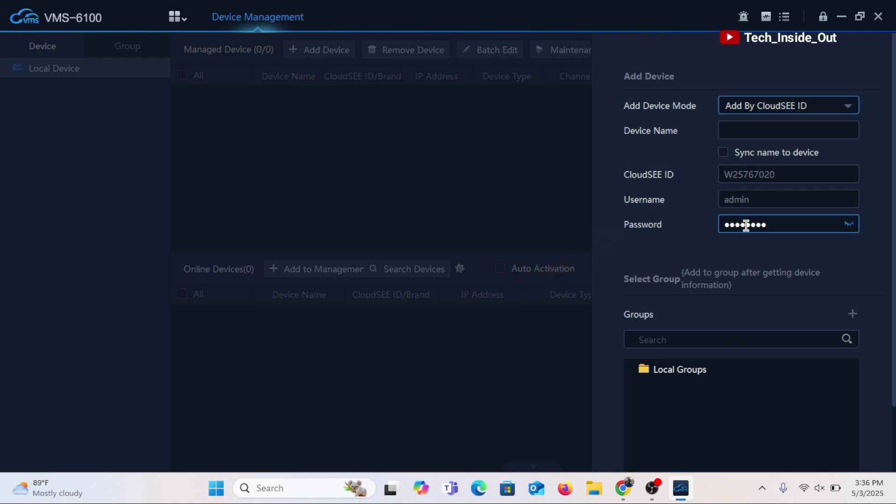
key(Return)
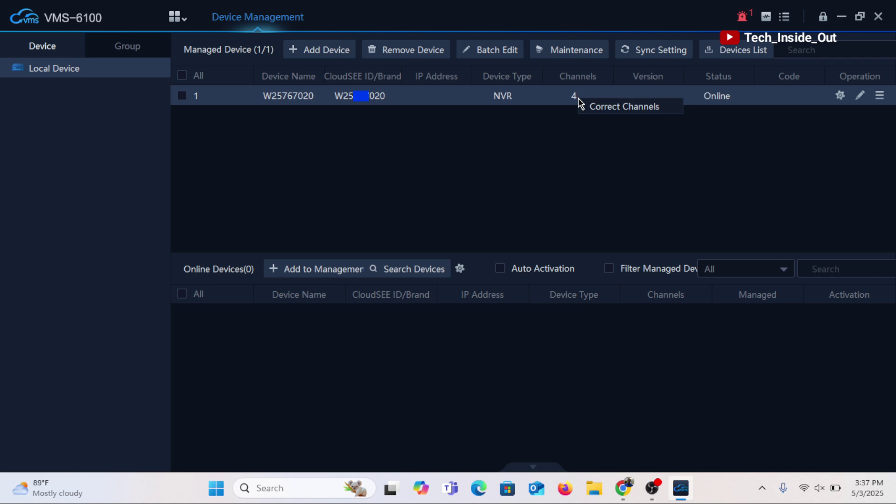
- Change the device type from NVR to XVR in Correct Device Channels, keeping 4 channels
click(641, 111)
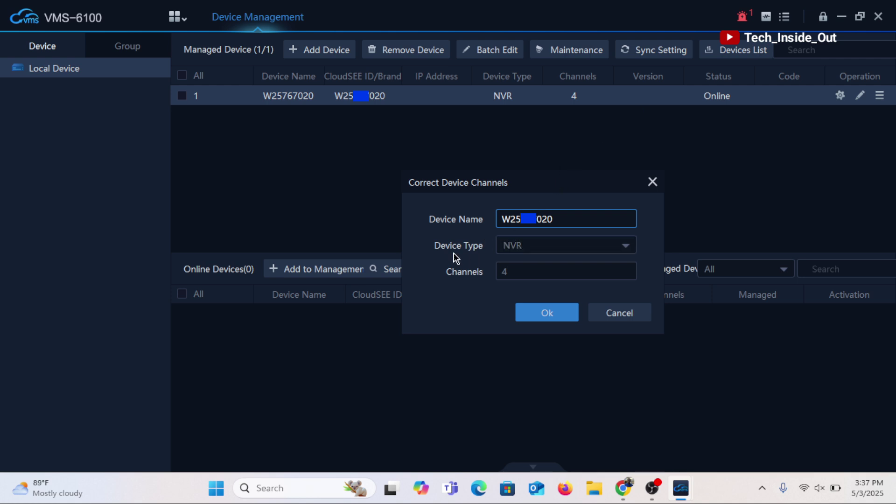
click(627, 254)
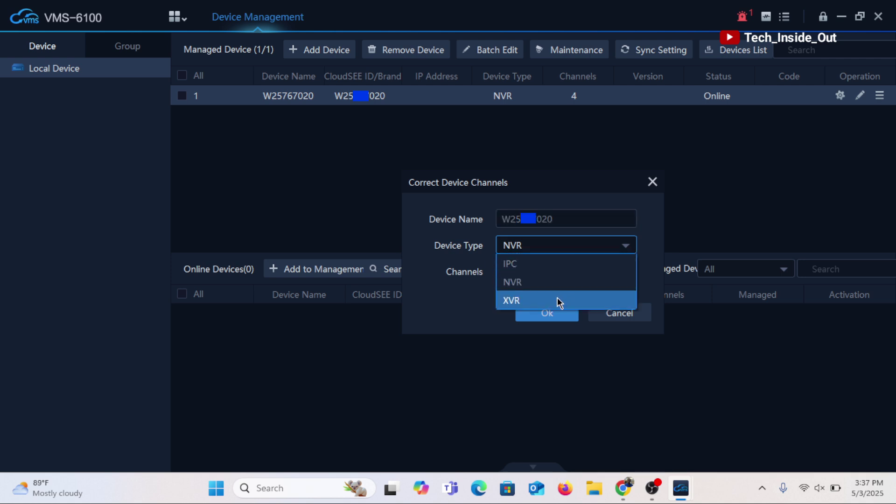
click(559, 301)
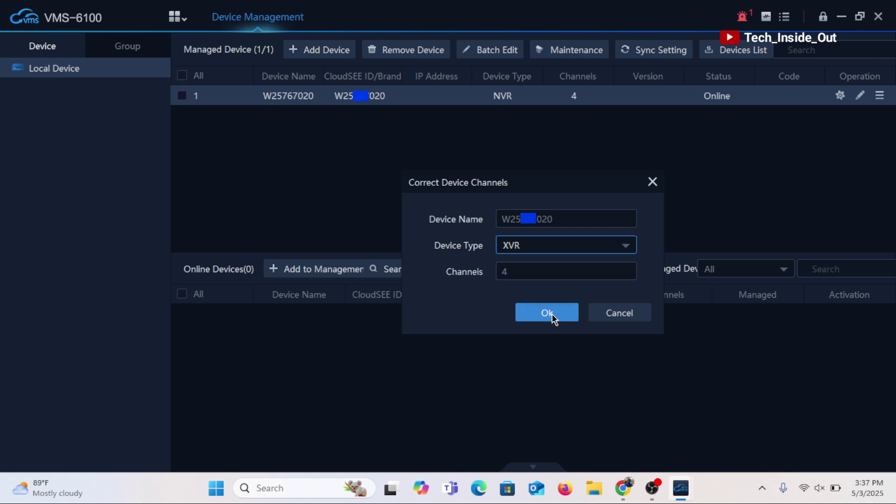
click(549, 315)
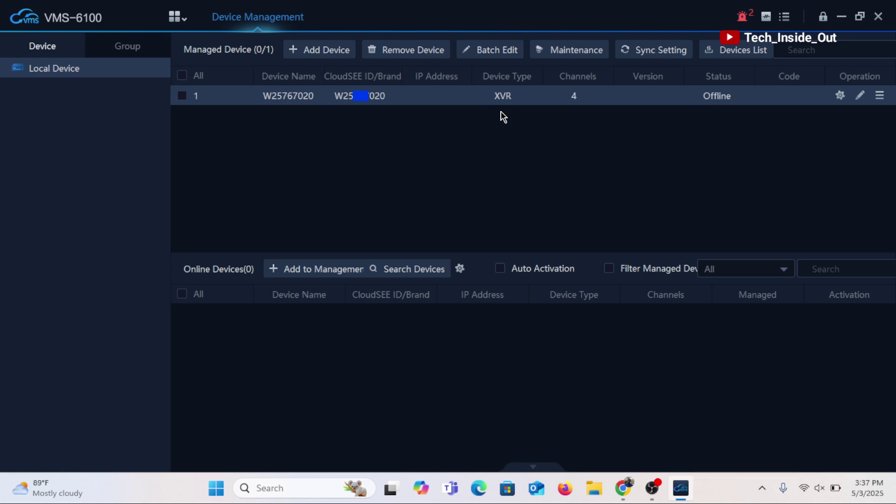
- Open Video Preview and start live view of the device under XVR(1/1) in the Device List
click(174, 19)
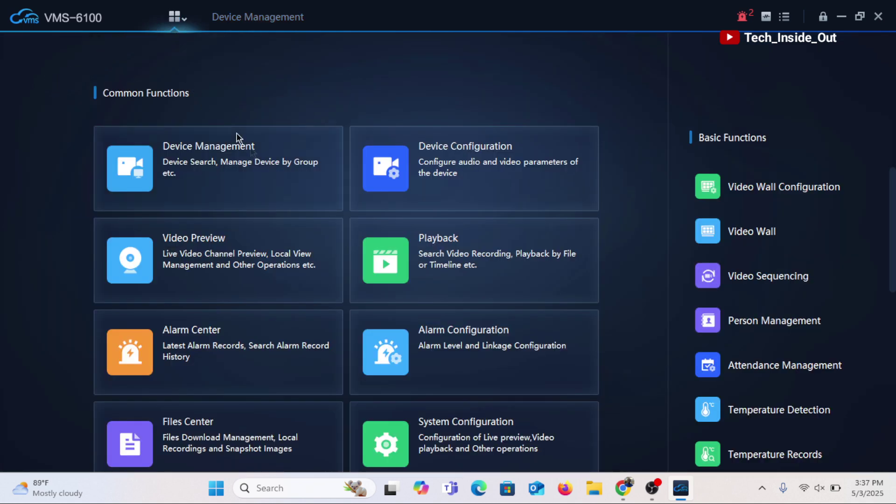
double_click(265, 249)
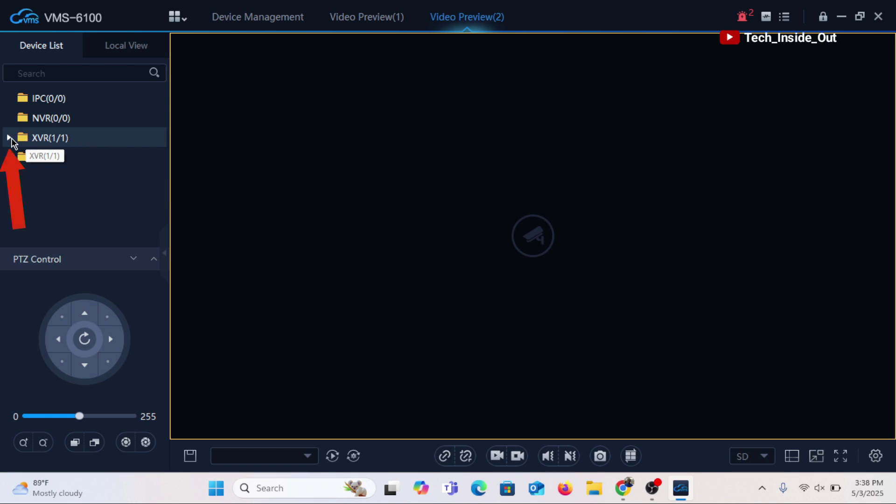
click(11, 138)
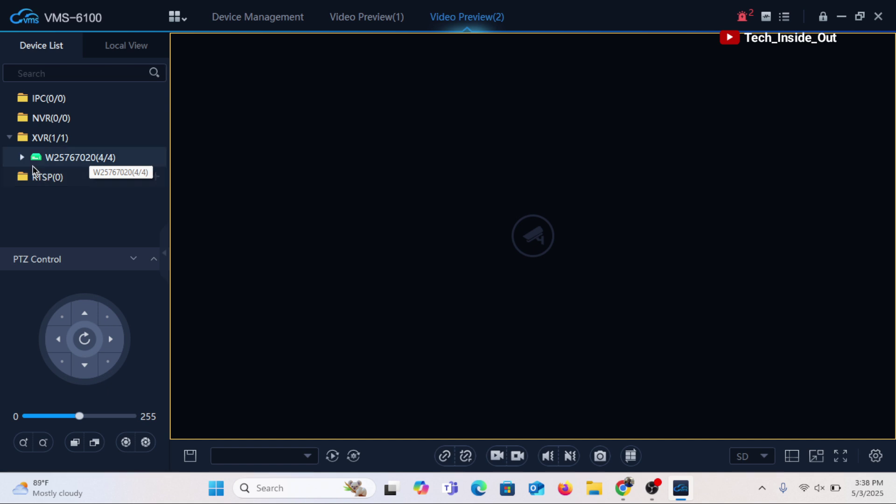
double_click(80, 159)
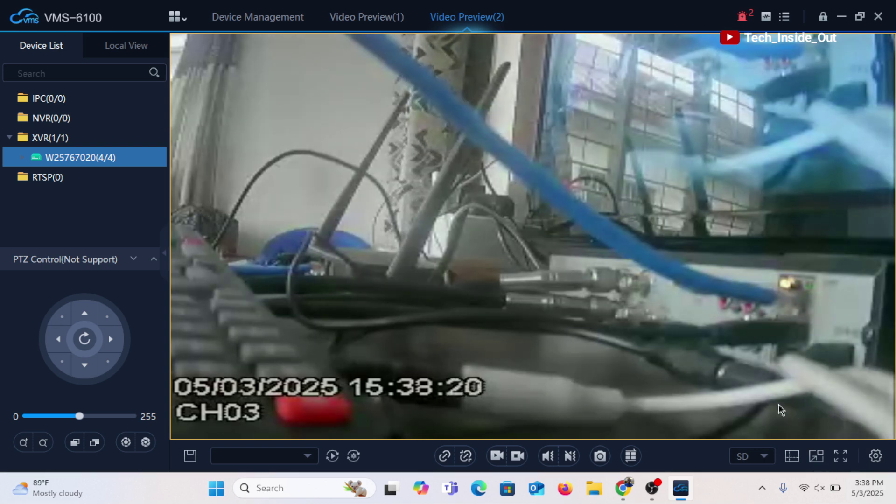
- Switch the preview to a 4-pane split layout and set the CH03 pane's stream to HD
click(792, 460)
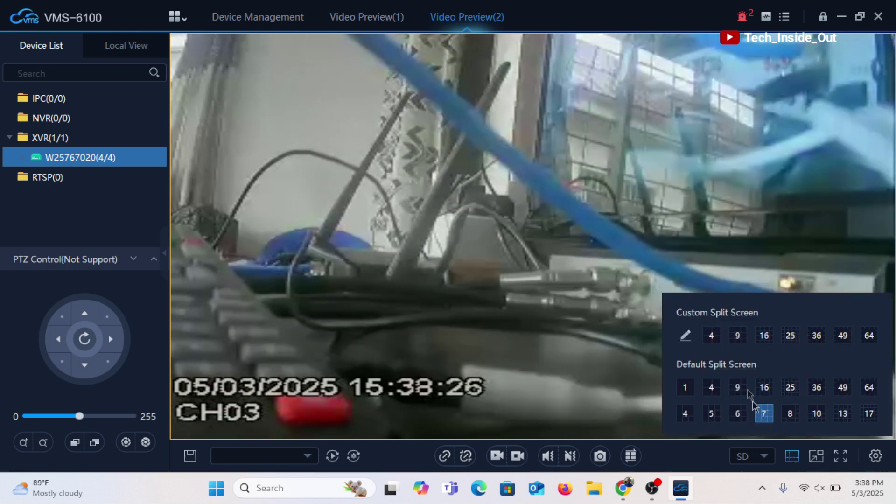
click(712, 340)
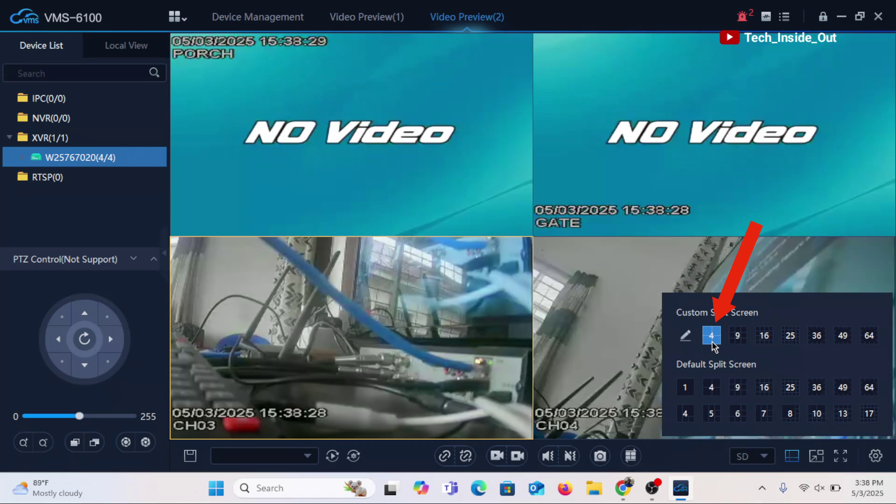
click(446, 368)
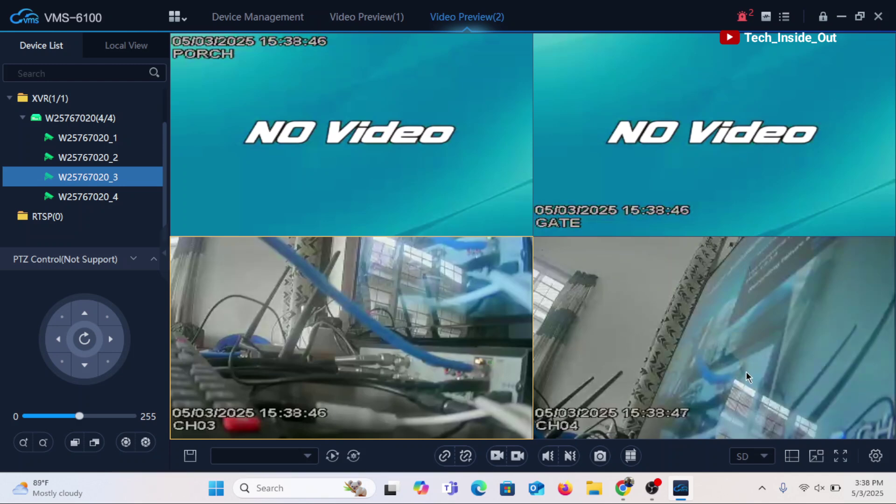
click(766, 460)
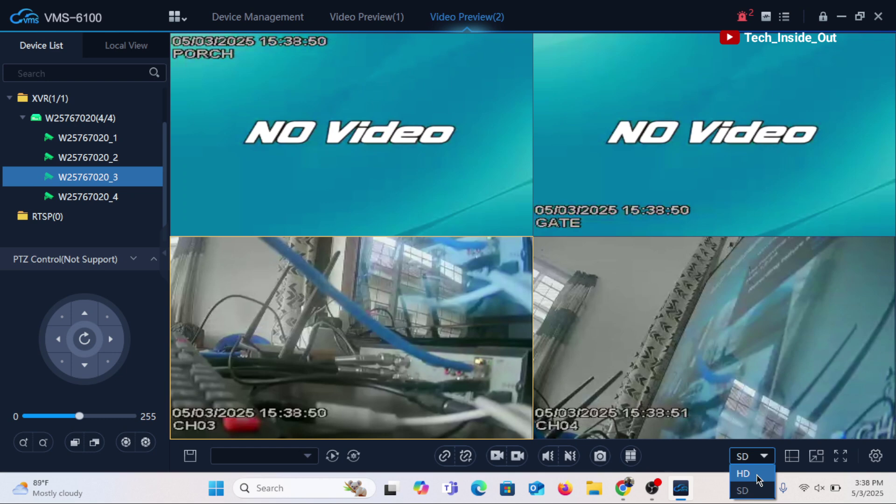
click(759, 479)
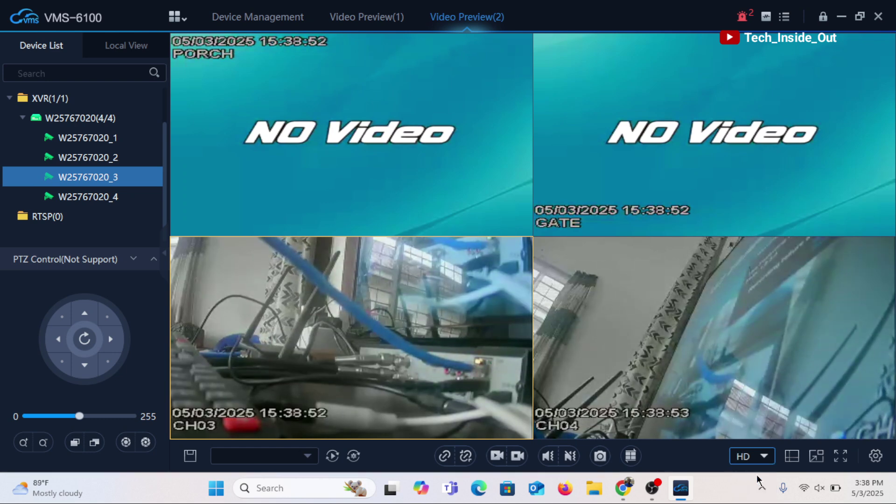